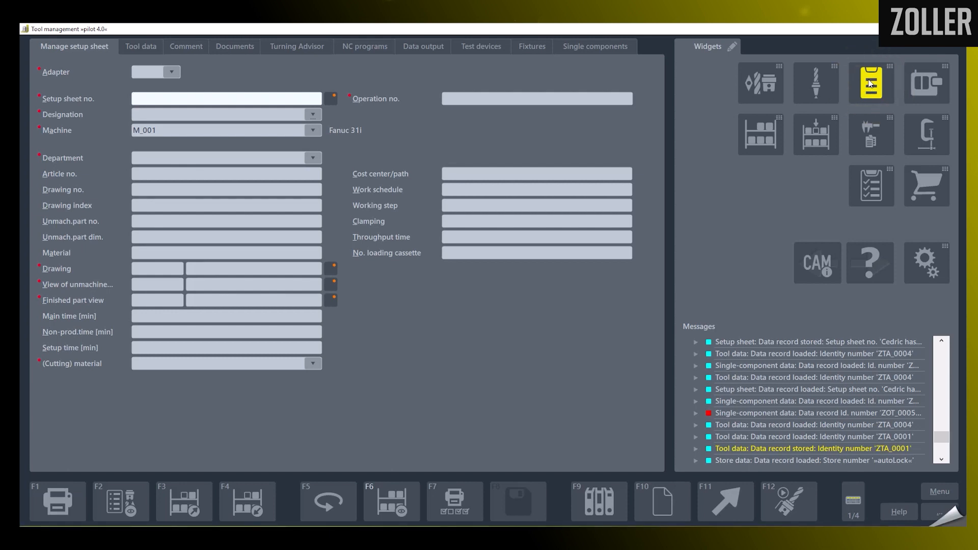
pyautogui.click(769, 81)
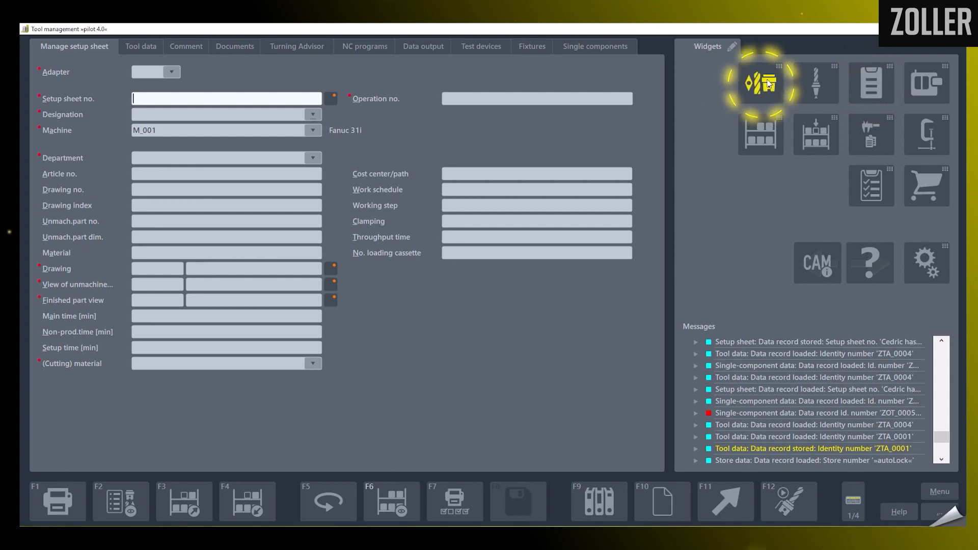
pyautogui.click(824, 80)
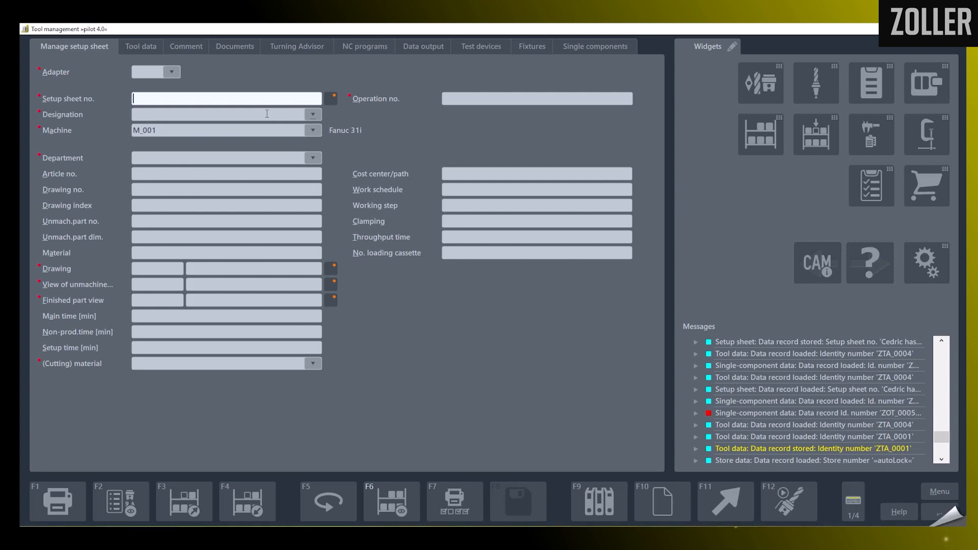
# Step: Enter DEMO as the setup sheet number
pyautogui.write('dEMO')
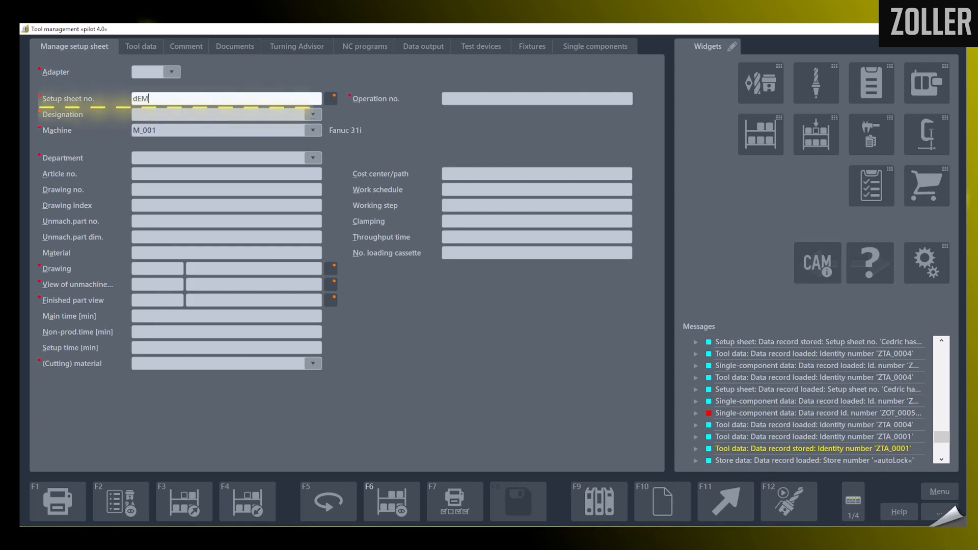
pyautogui.press('BackSpace')
pyautogui.press('BackSpace')
pyautogui.write('EM')
pyautogui.press('BackSpace')
pyautogui.press('BackSpace')
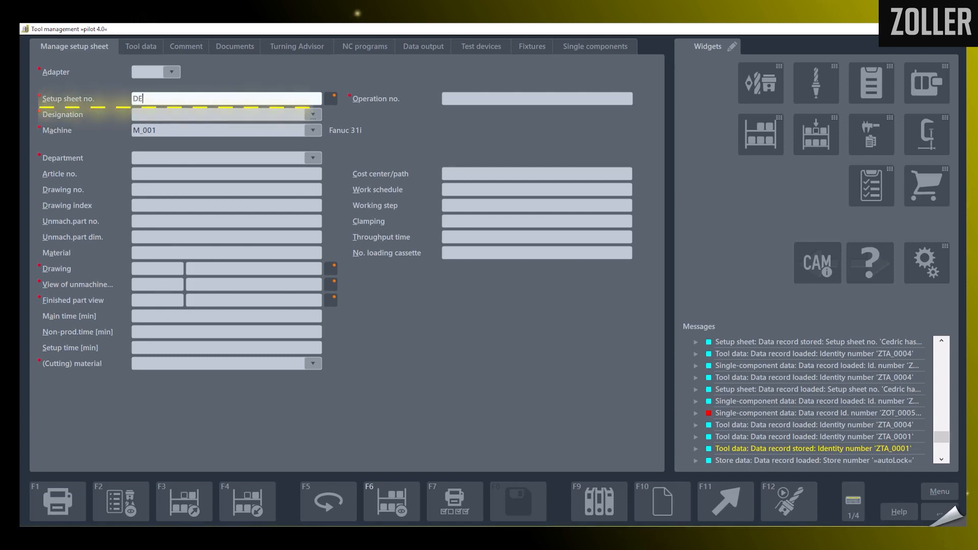
pyautogui.write('EM')
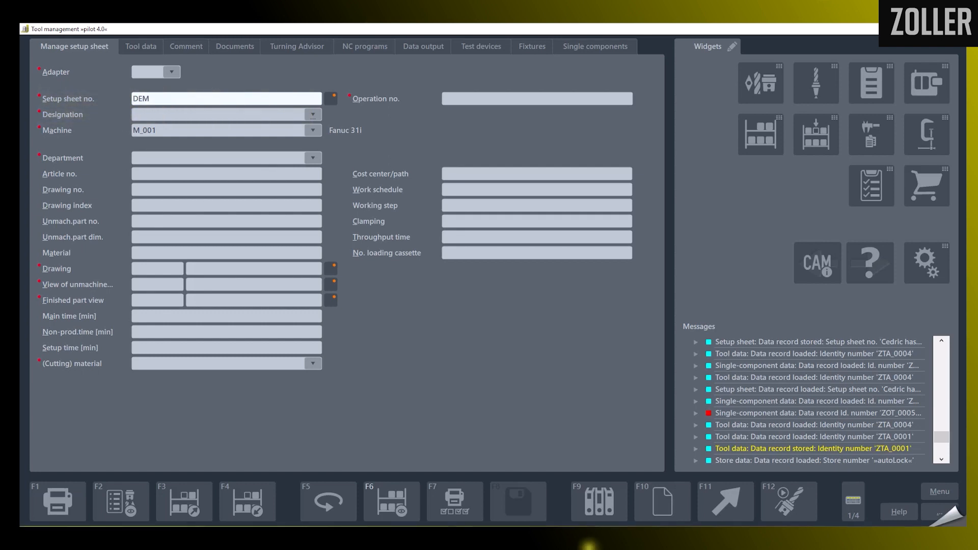
pyautogui.write('O')
pyautogui.press('Tab')
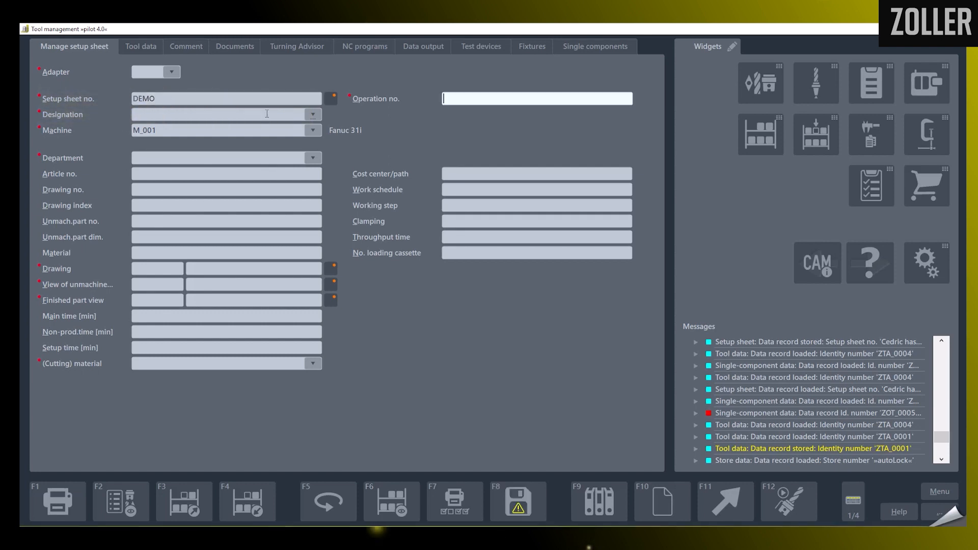
# Step: Choose machine M_001 for the setup sheet and enter cEDMANUAL as its designation
pyautogui.click(313, 131)
pyautogui.click(295, 153)
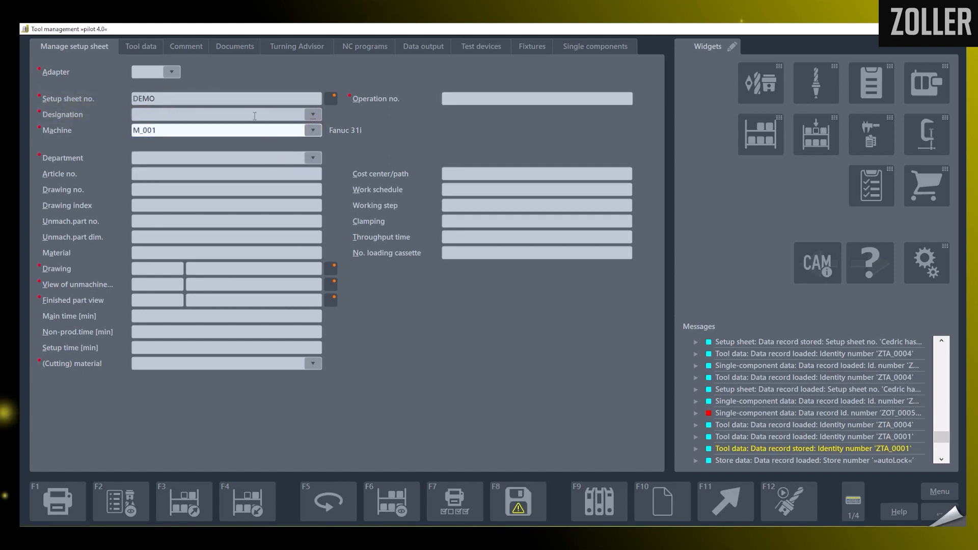
pyautogui.click(255, 115)
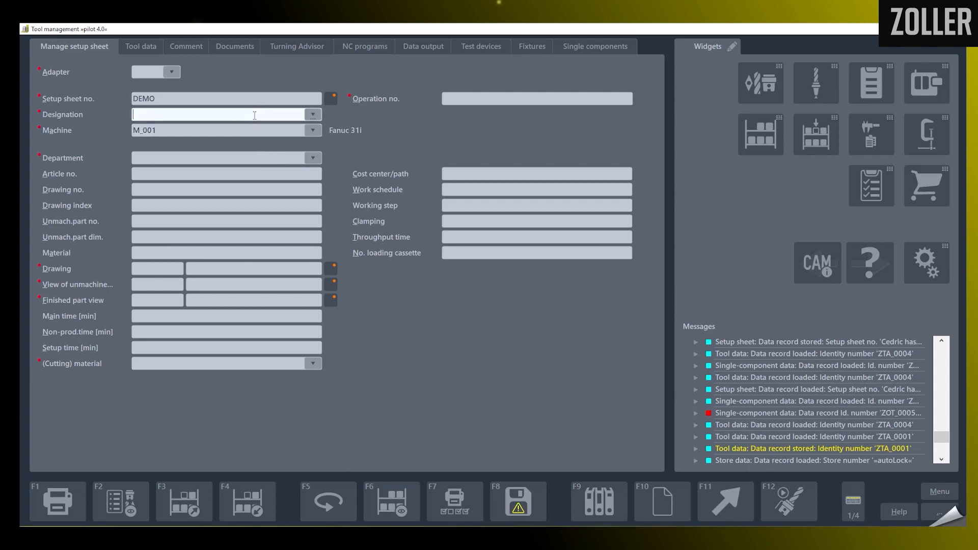
pyautogui.write('cEDMANUAL')
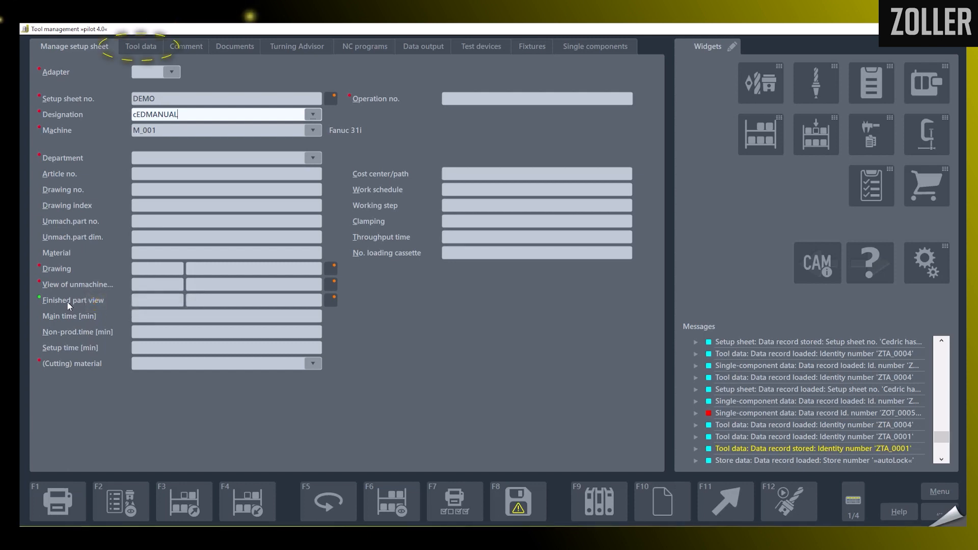
# Step: Insert Tool 5 (Facemill) from the ZOT Tools group into the setup sheet's tool list directly below ZTA_0003, filtering the selection by TOOL 5
pyautogui.click(138, 47)
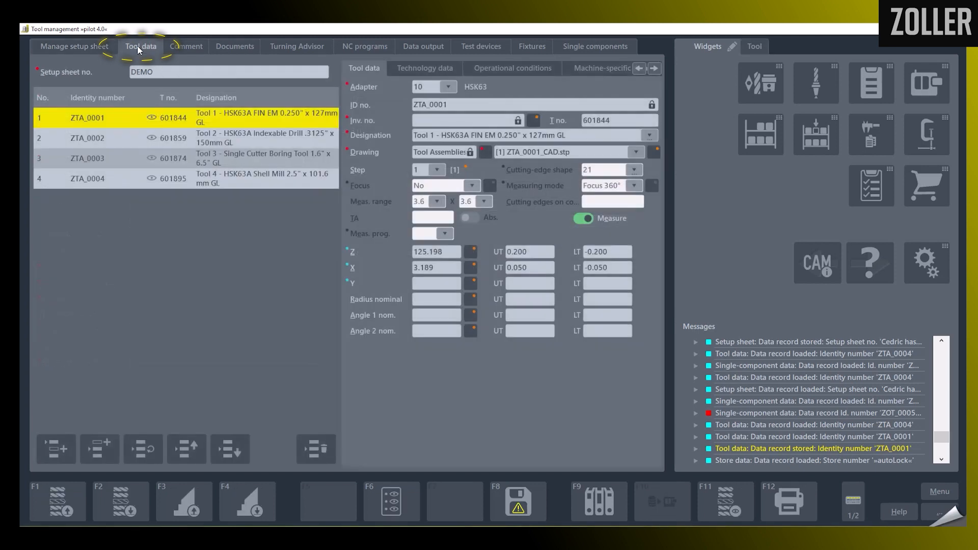
pyautogui.click(124, 136)
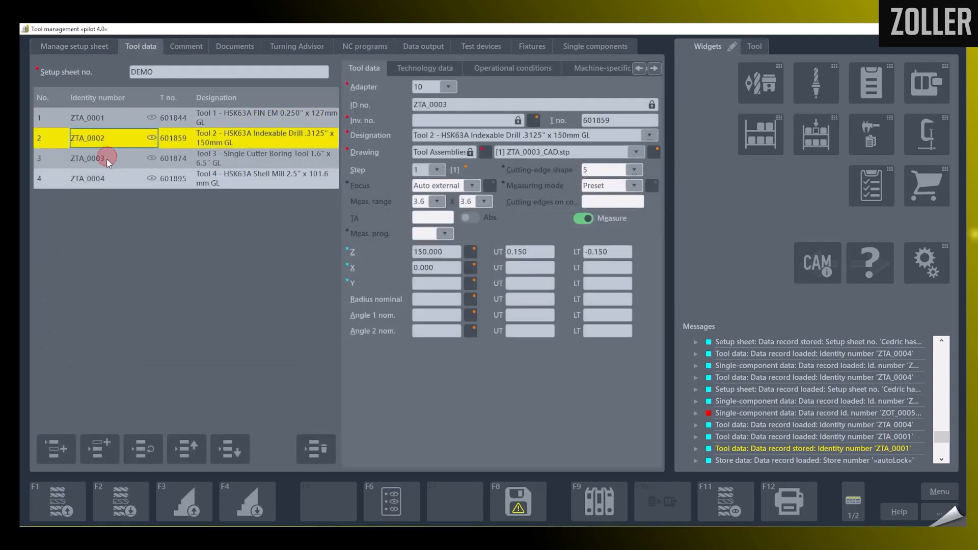
pyautogui.click(107, 160)
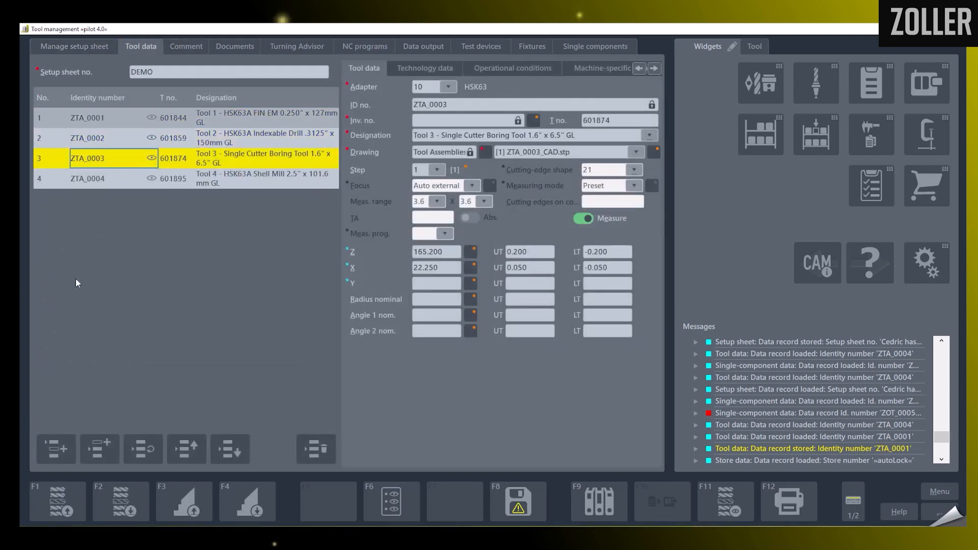
pyautogui.click(59, 451)
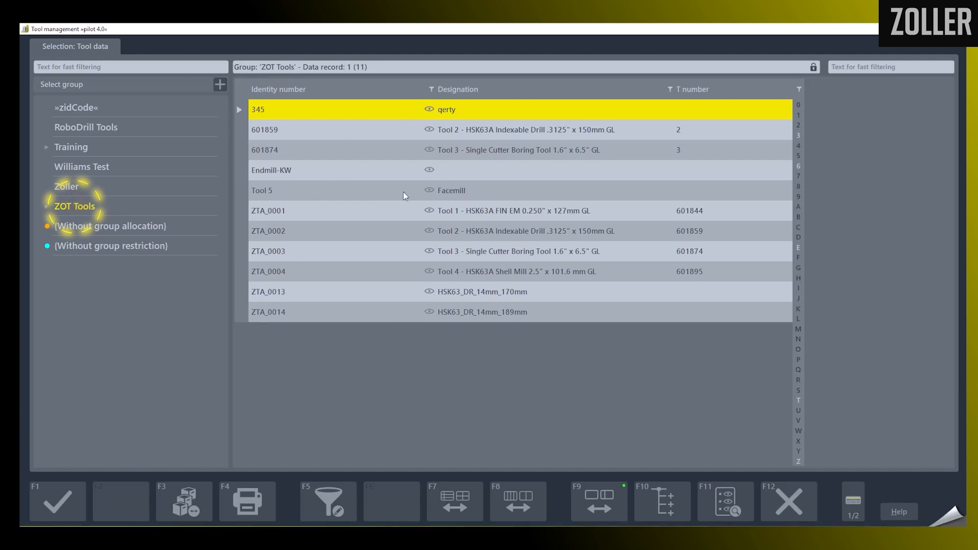
pyautogui.click(847, 67)
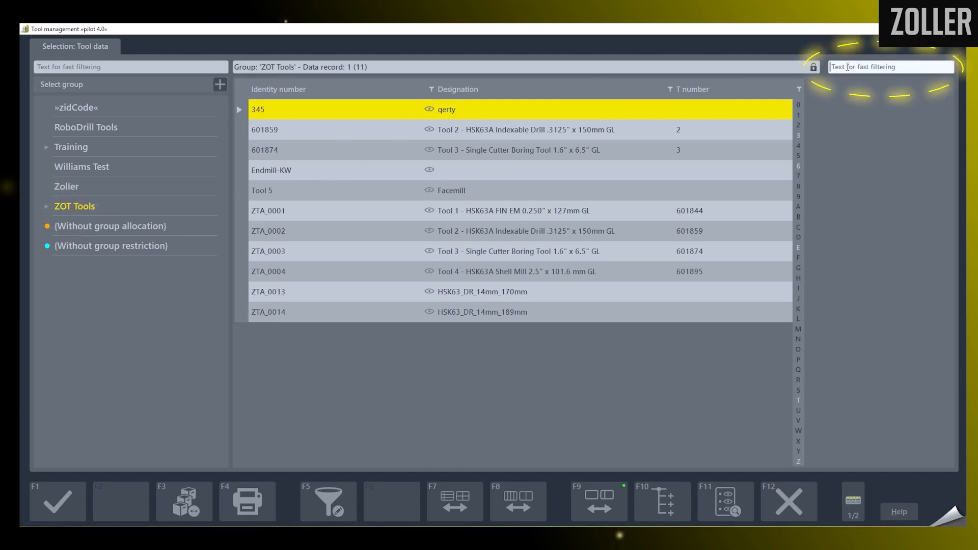
pyautogui.write('T')
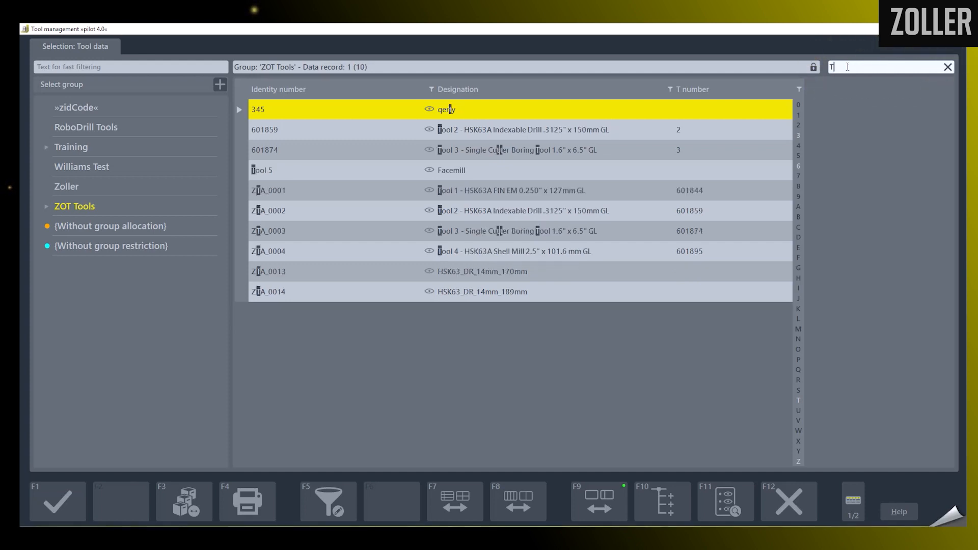
pyautogui.write('OOLS')
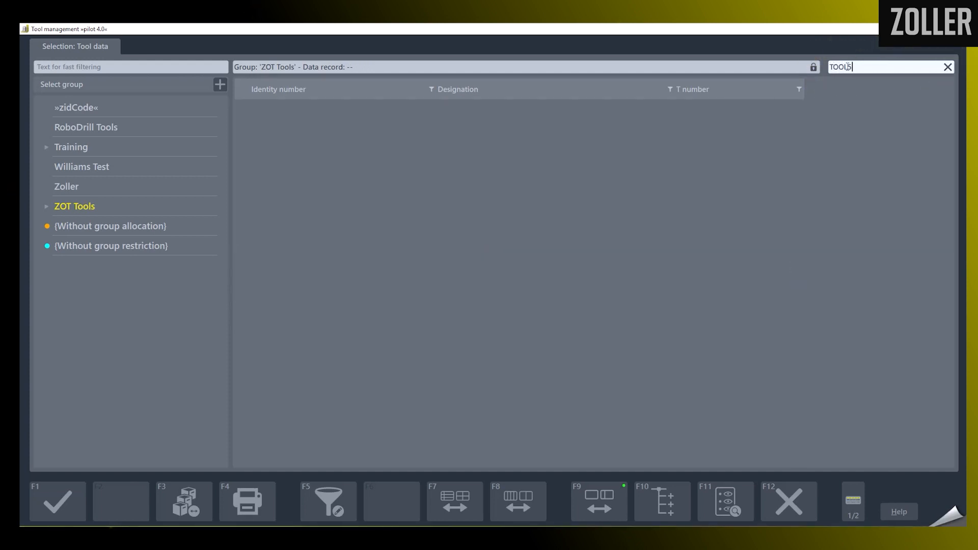
pyautogui.press('BackSpace')
pyautogui.write('5')
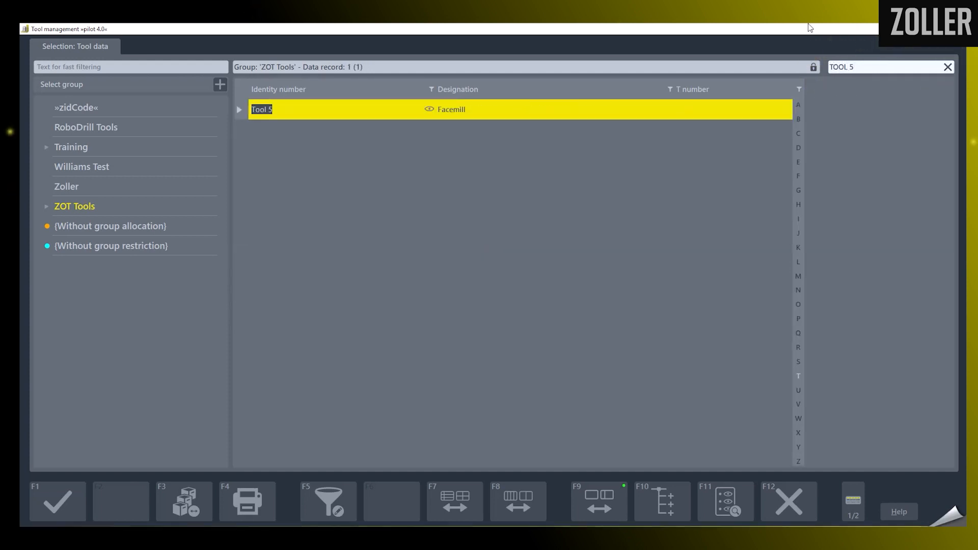
pyautogui.click(65, 500)
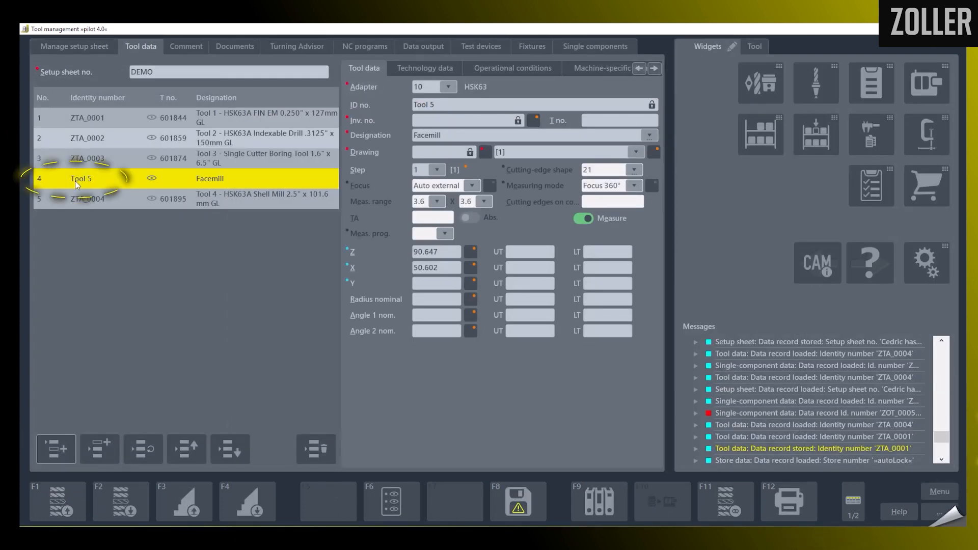
# Step: Review the tool data of ZTA_0001, ZTA_0002 and ZTA_0003 in the setup sheet's tool list
pyautogui.click(245, 154)
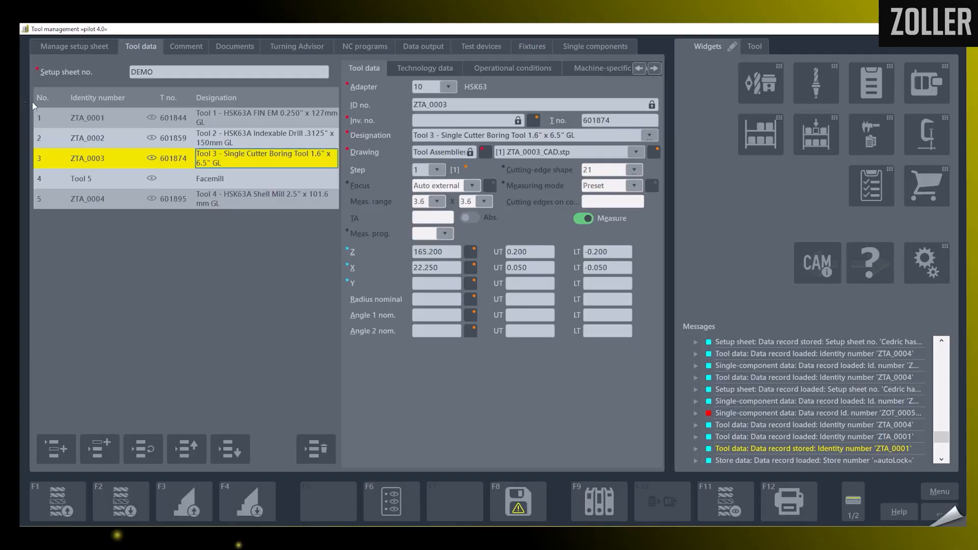
pyautogui.click(120, 138)
pyautogui.click(136, 117)
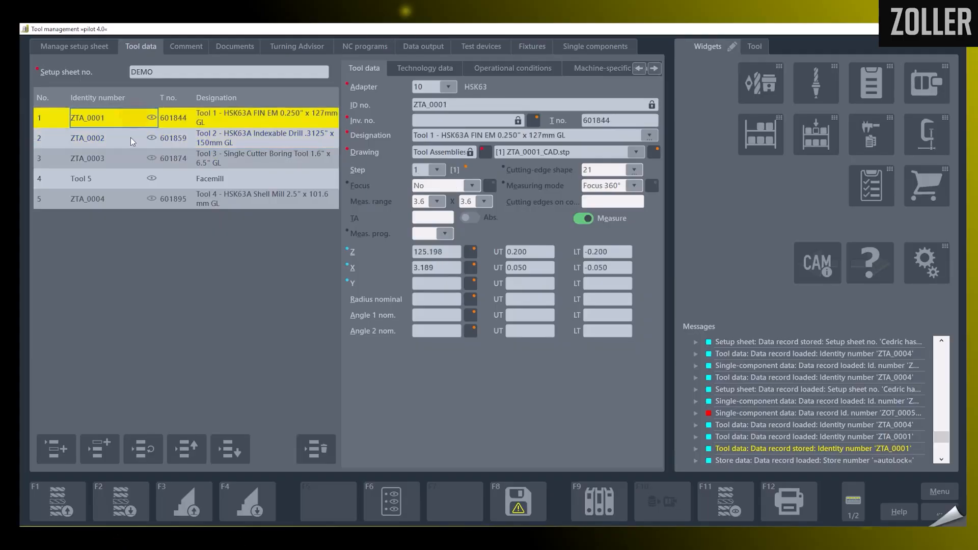
pyautogui.click(132, 138)
pyautogui.click(135, 159)
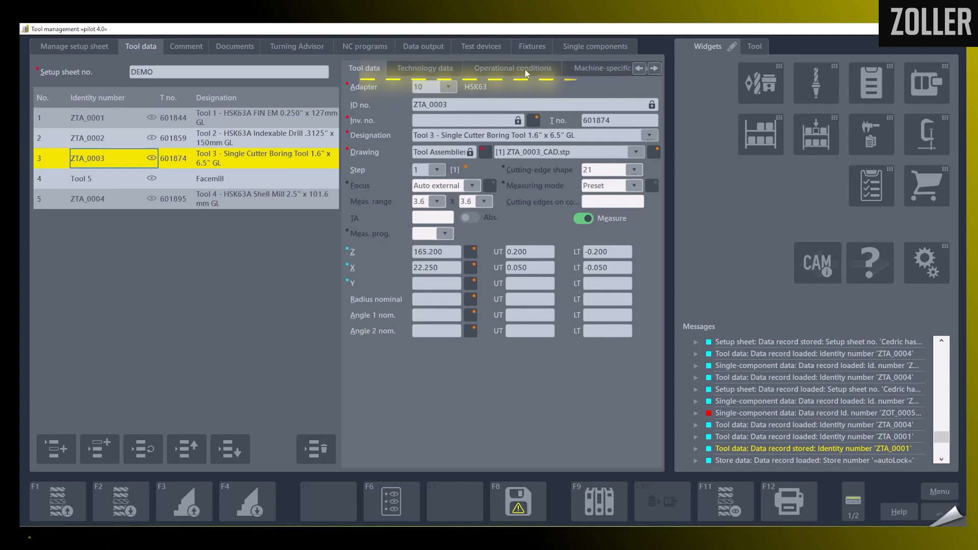
# Step: Add the SK50 Camera Gauge (Z9100227) to the setup sheet as a test device
pyautogui.click(481, 47)
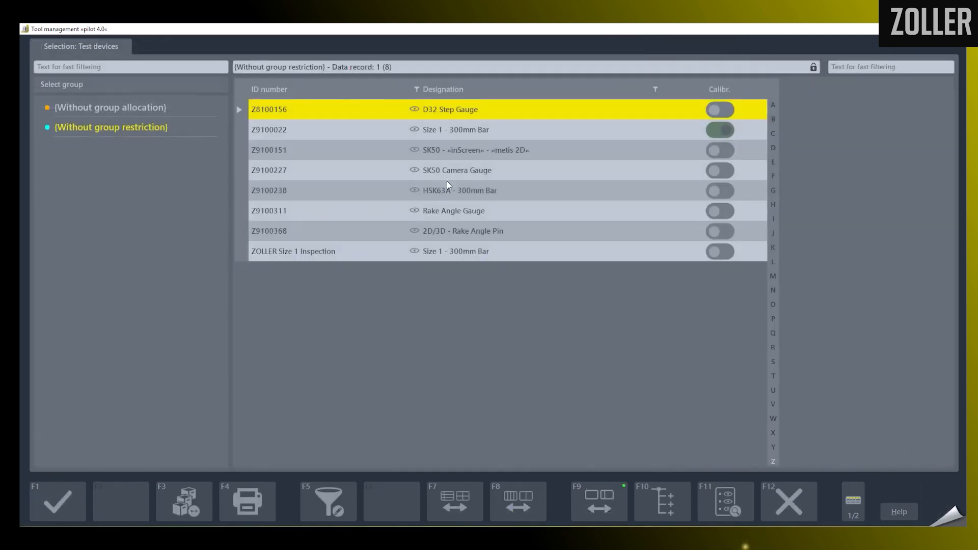
pyautogui.click(448, 179)
pyautogui.click(56, 503)
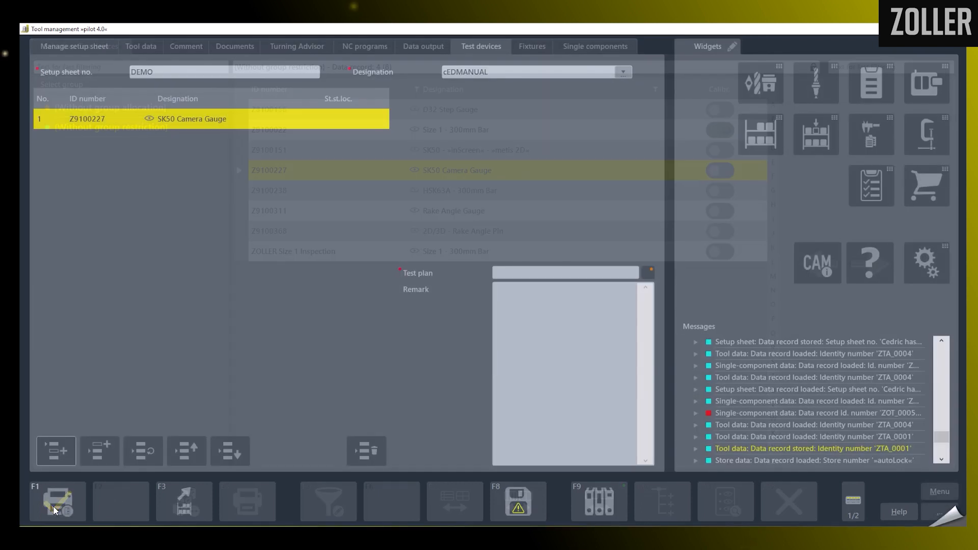
# Step: Add the Schunk KonTec Vice (ZOT_002 Fixture) to the setup sheet as a fixture
pyautogui.click(530, 46)
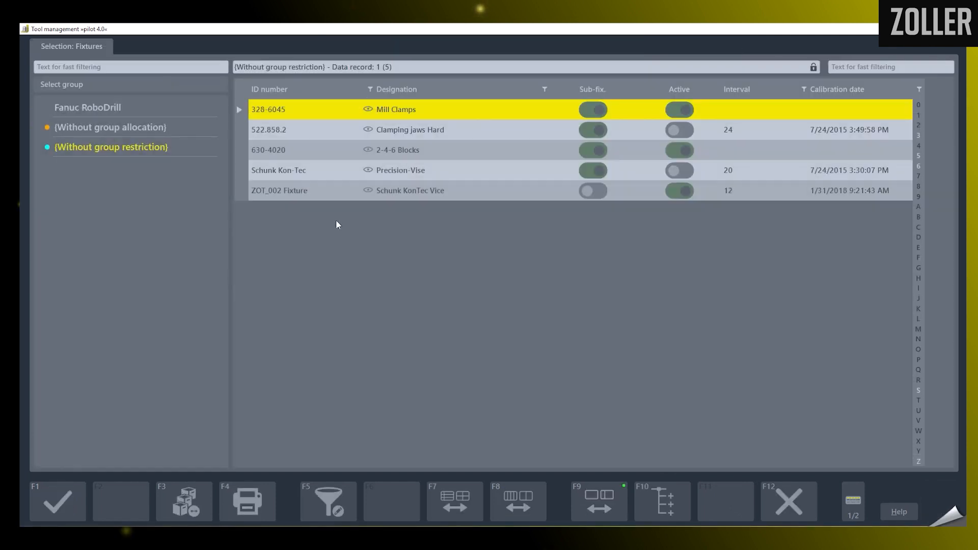
pyautogui.click(406, 172)
pyautogui.click(398, 191)
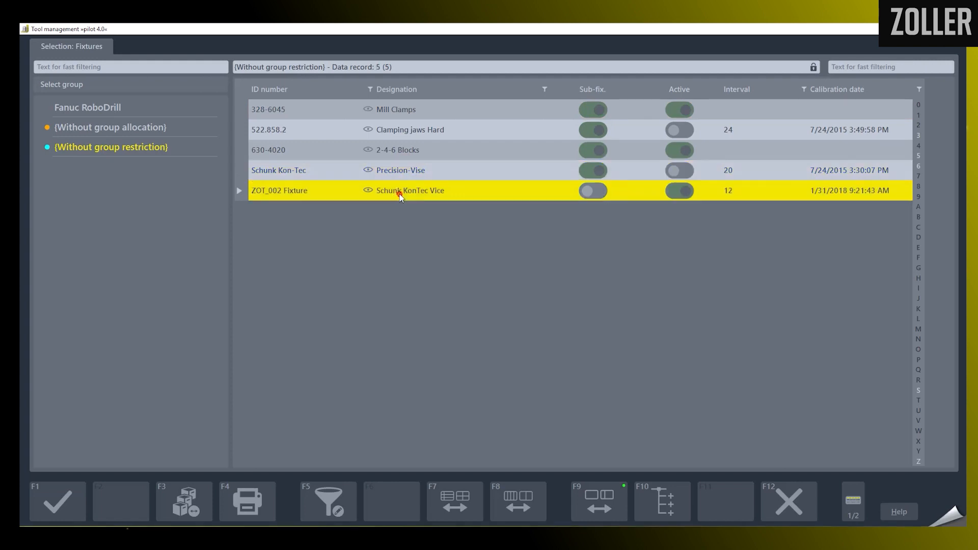
pyautogui.click(51, 512)
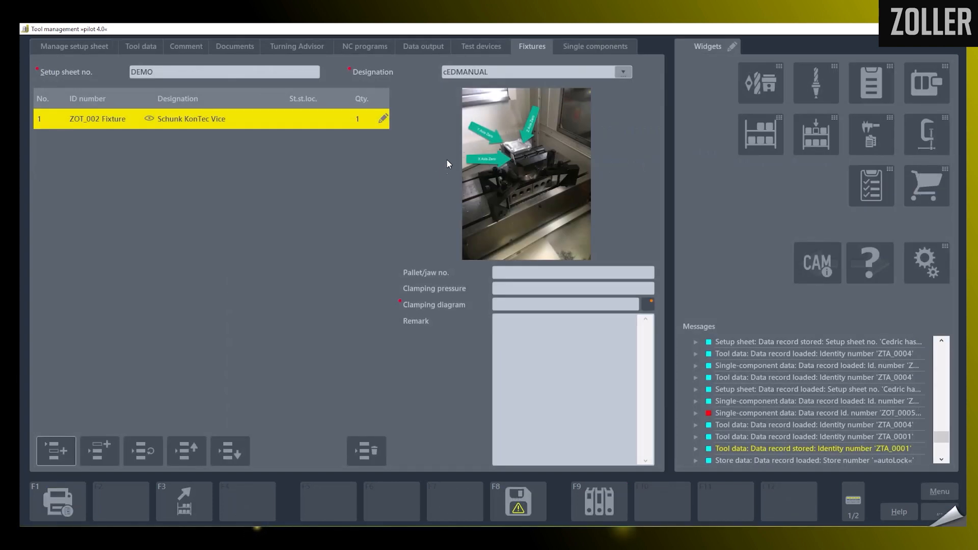
# Step: View the detailed record of the Schunk KonTec Vice fixture and return to the setup sheet
pyautogui.click(148, 118)
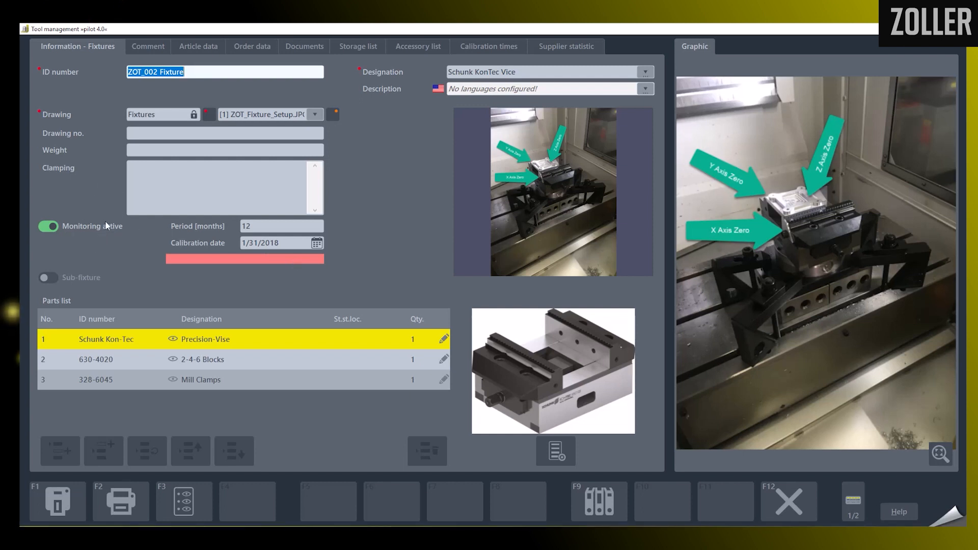
pyautogui.click(362, 49)
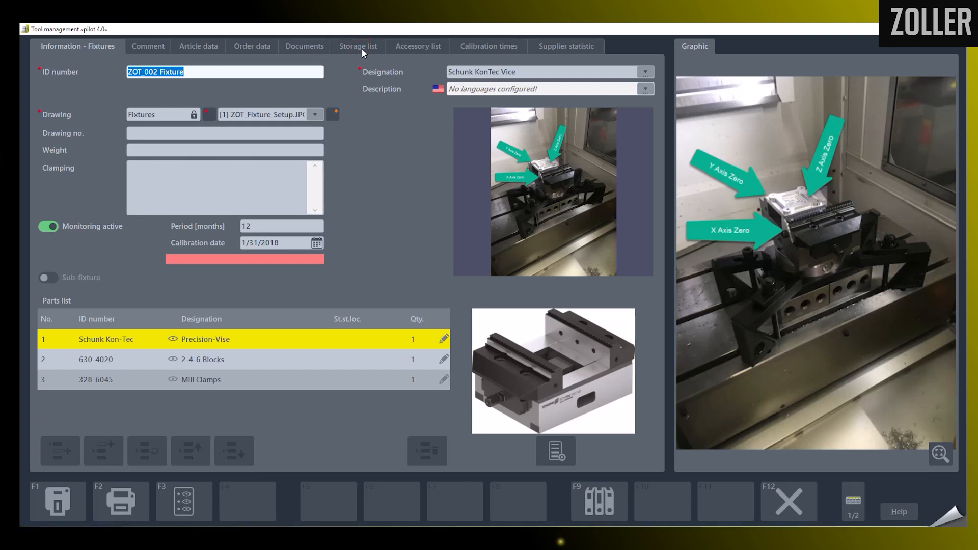
pyautogui.click(75, 46)
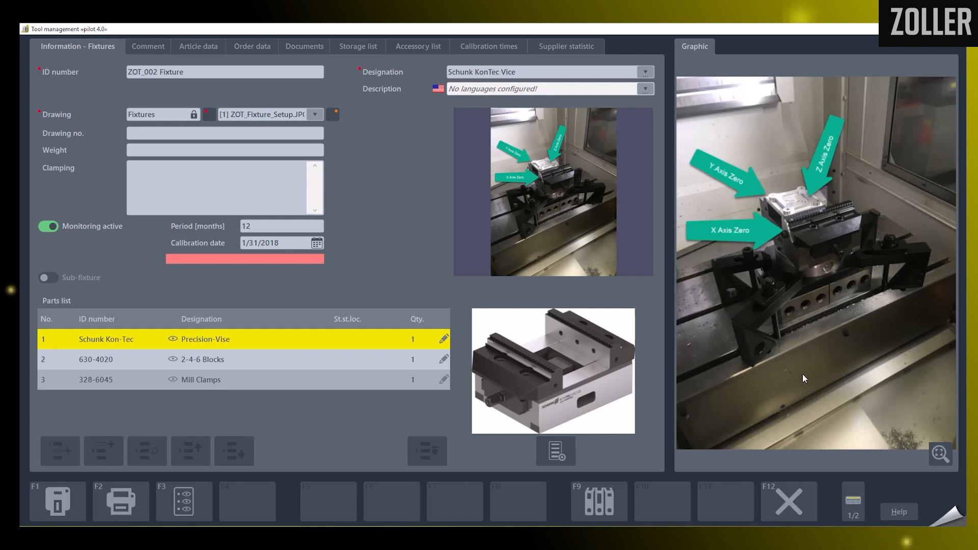
pyautogui.click(789, 497)
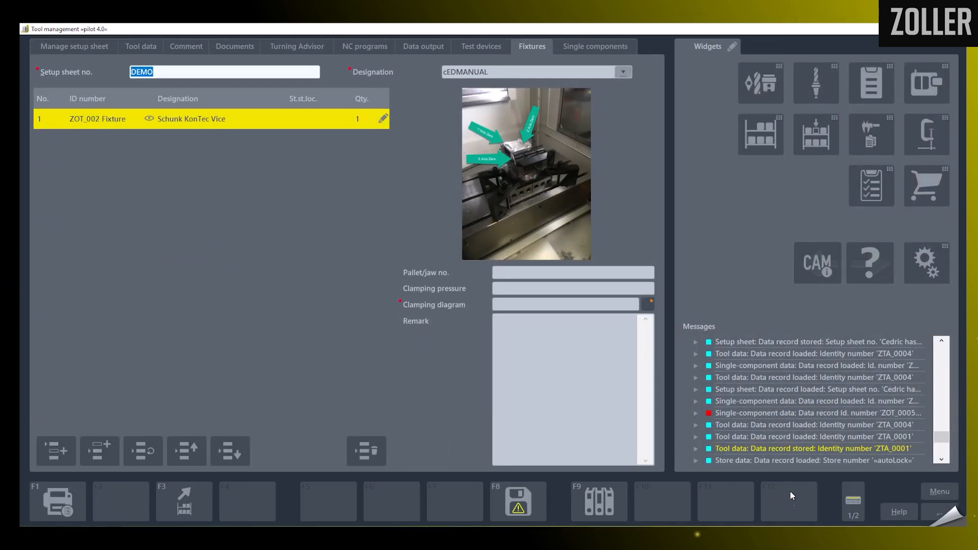
# Step: Generate a print preview of the setup sheet with Data, Fixtures and Test equipment, using the "Setup sheet data long, portrait format" report
pyautogui.click(94, 48)
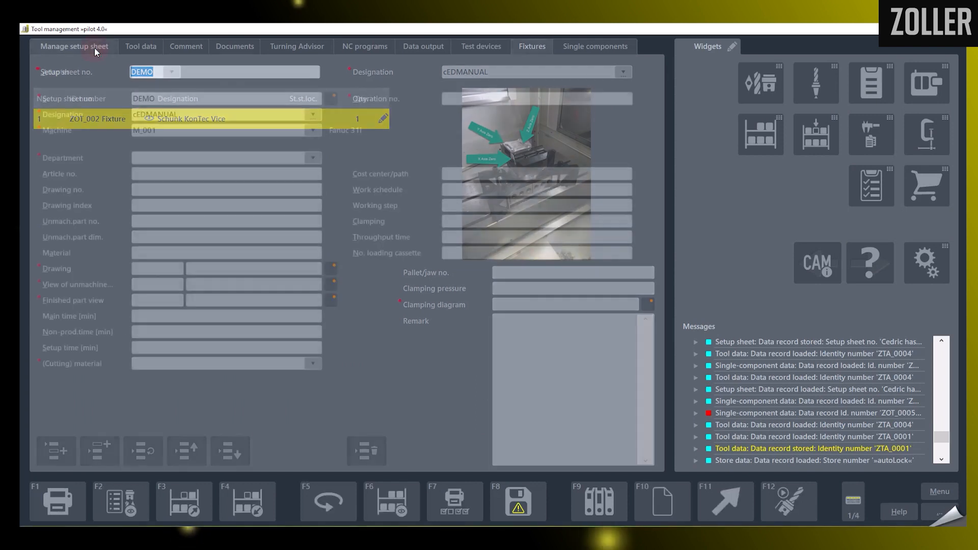
pyautogui.click(461, 512)
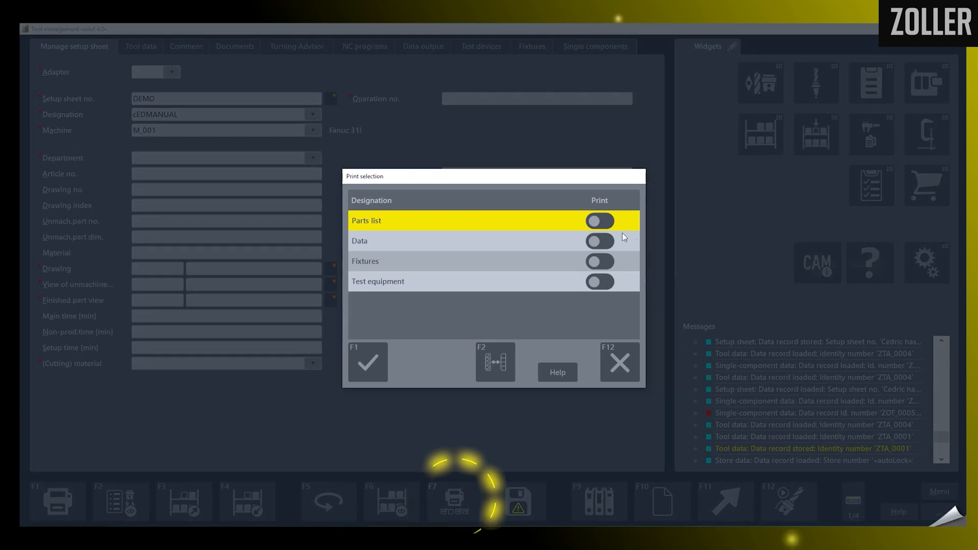
pyautogui.click(605, 242)
pyautogui.click(602, 261)
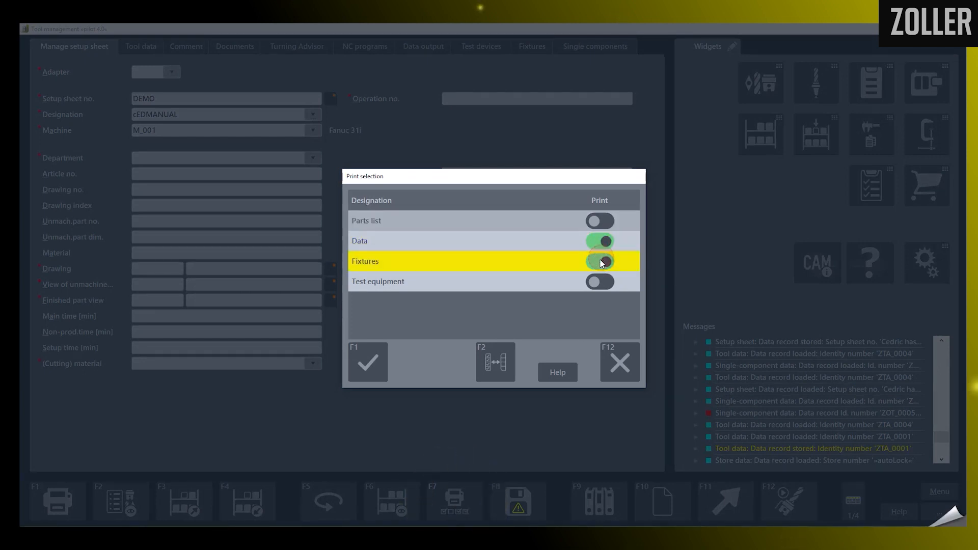
pyautogui.click(600, 283)
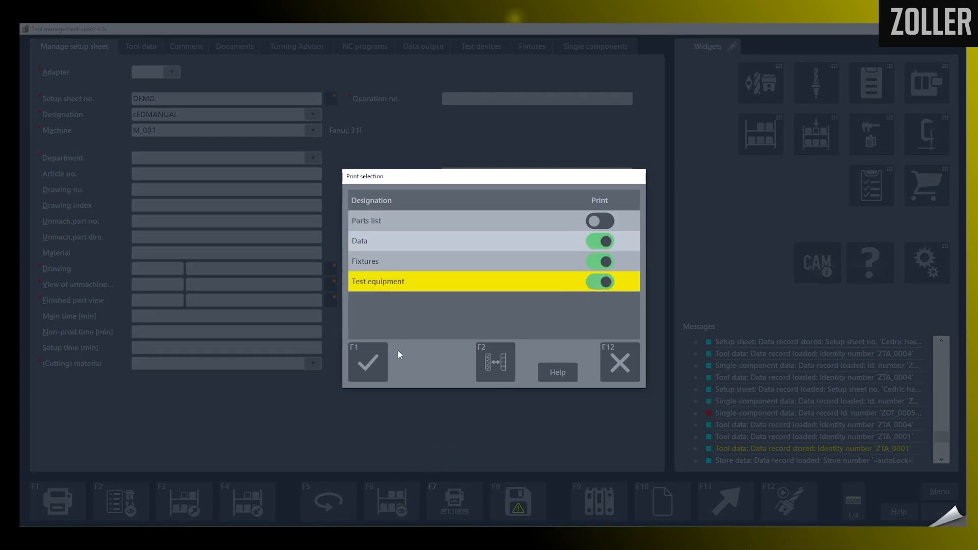
pyautogui.click(369, 362)
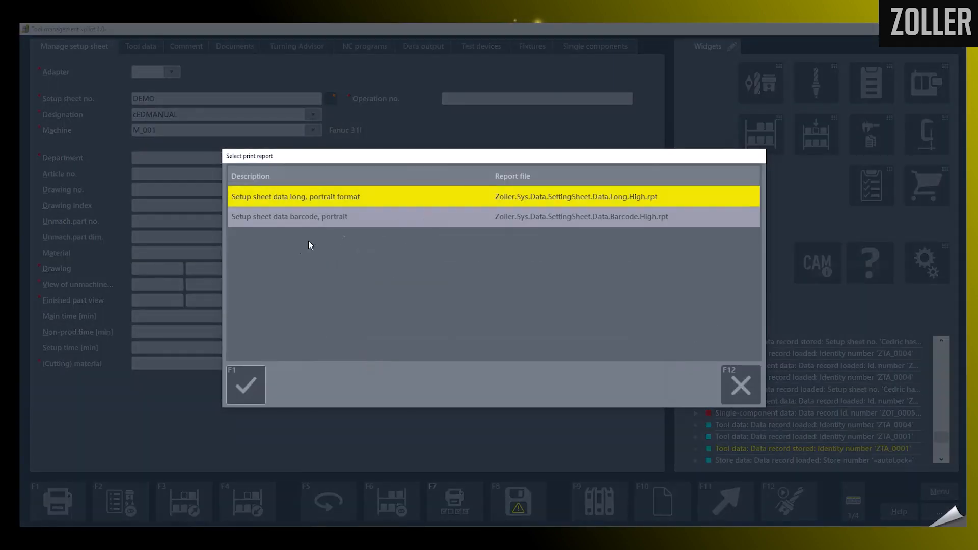
pyautogui.click(245, 388)
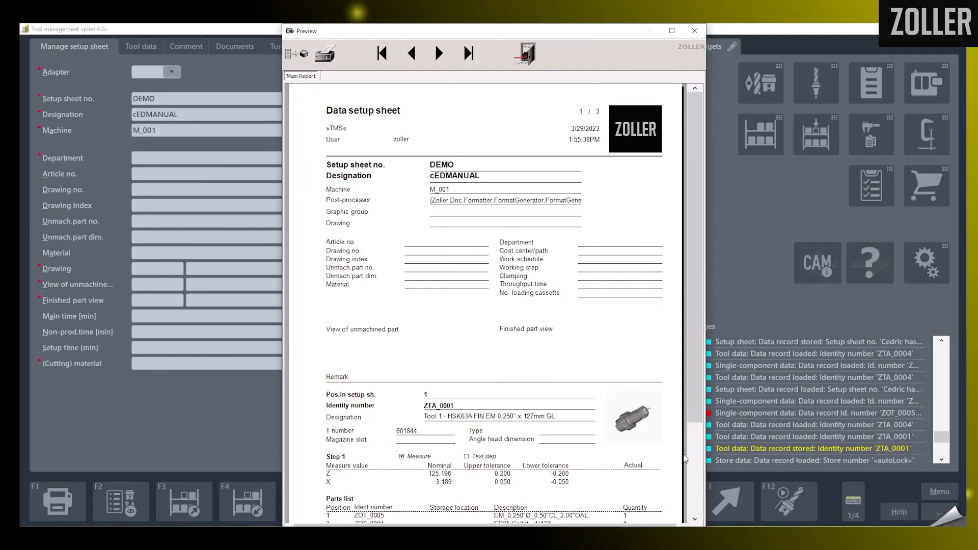
# Step: Page through the previewed data setup sheet to examine the listed tools and their parts lists
pyautogui.scroll(-5, 685, 459)
pyautogui.click(433, 59)
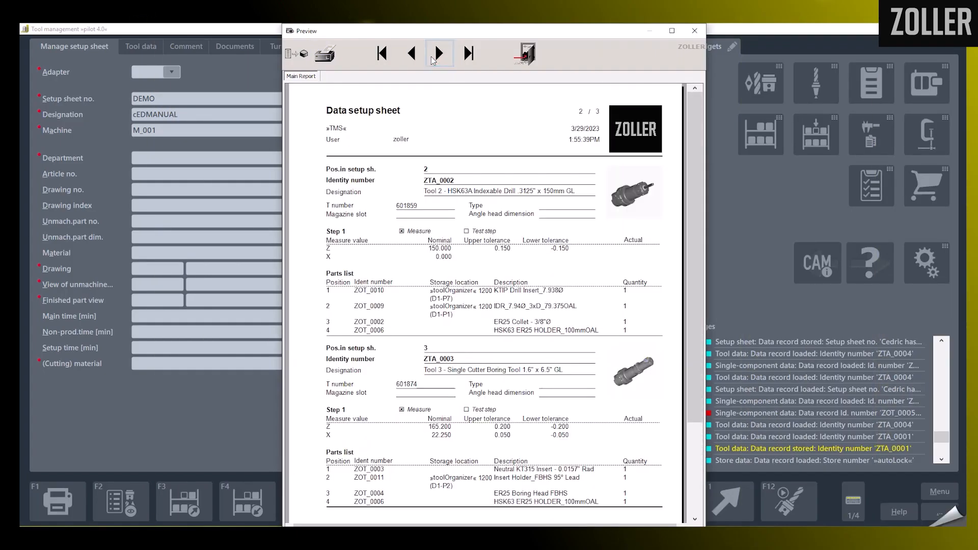
pyautogui.click(433, 60)
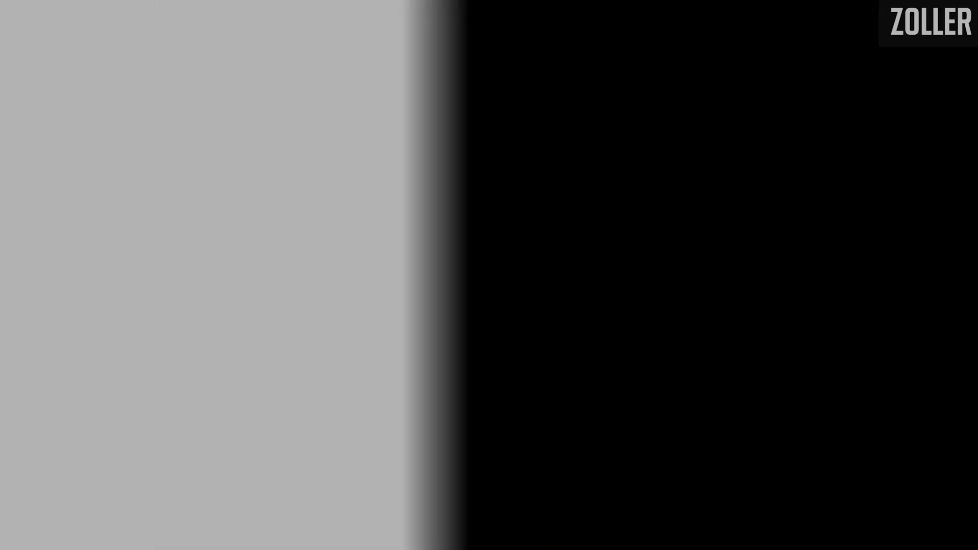